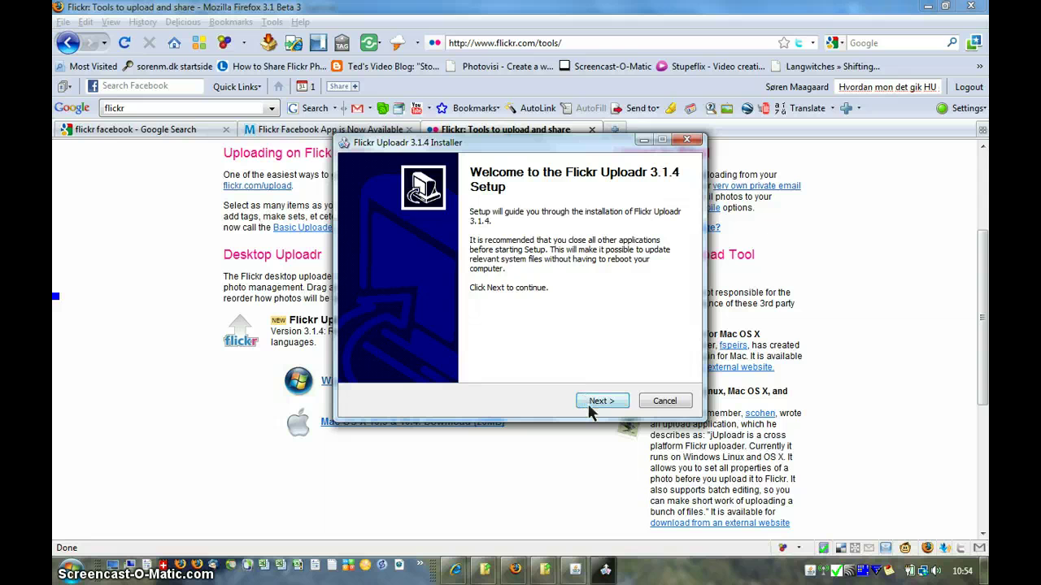
Step: Install Flickr Uploadr 3.1.4 with a desktop shortcut and finish the setup
click(598, 401)
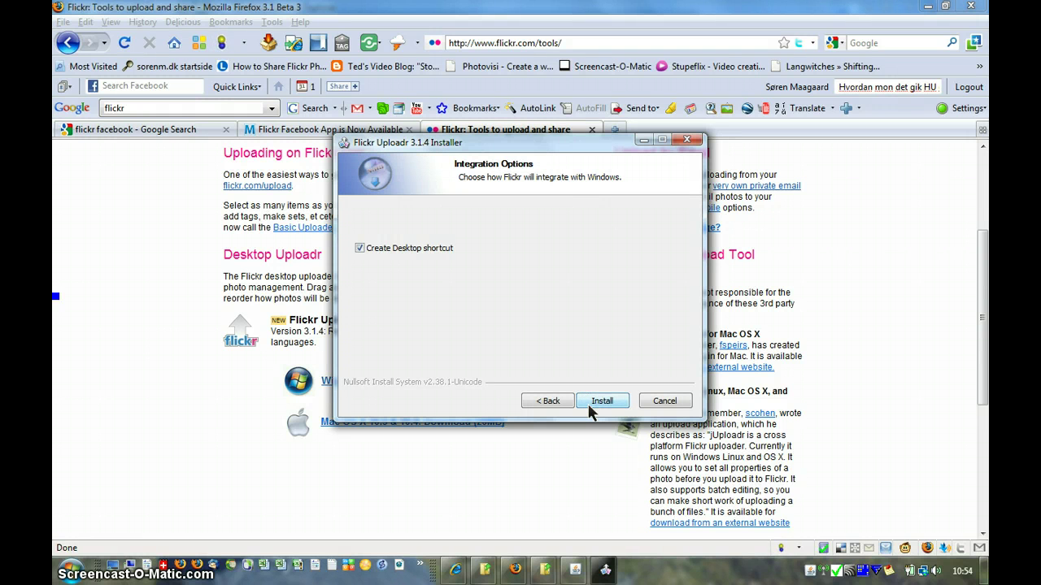
click(600, 401)
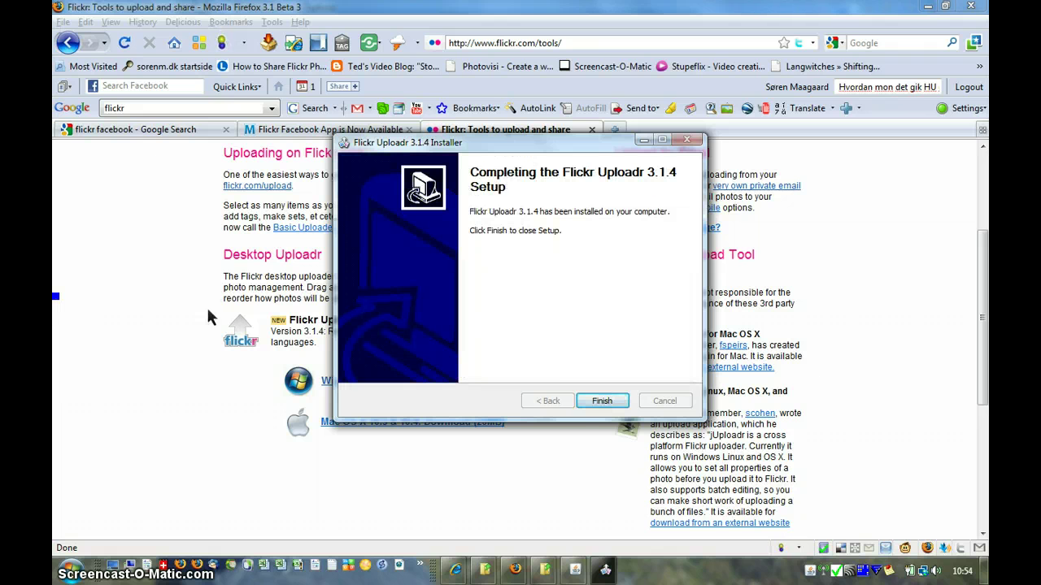
click(582, 401)
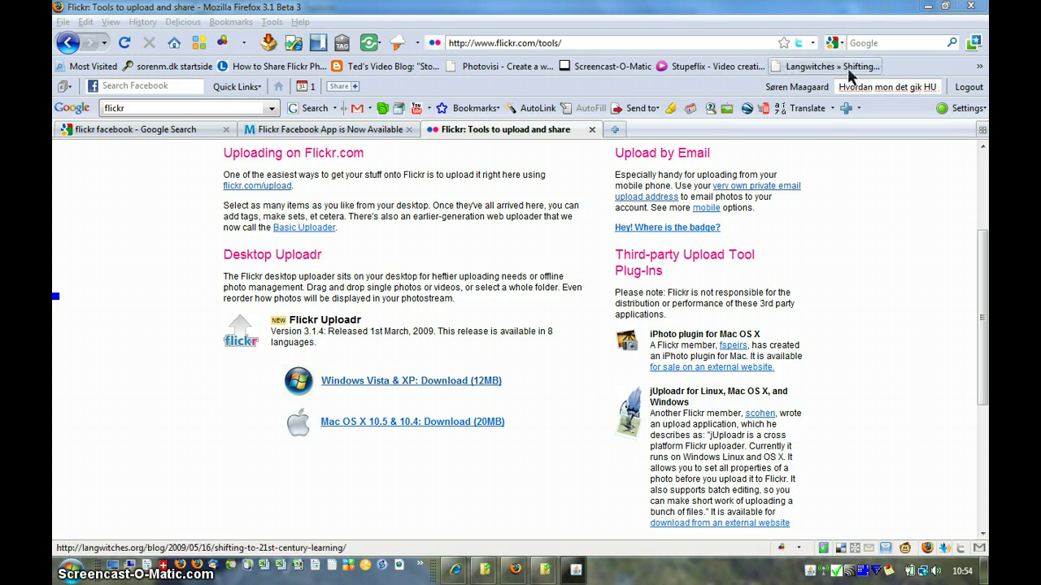
Step: Minimize the browser and the picture folder window, and launch Flickr Uploadr from its desktop shortcut
click(927, 8)
click(928, 8)
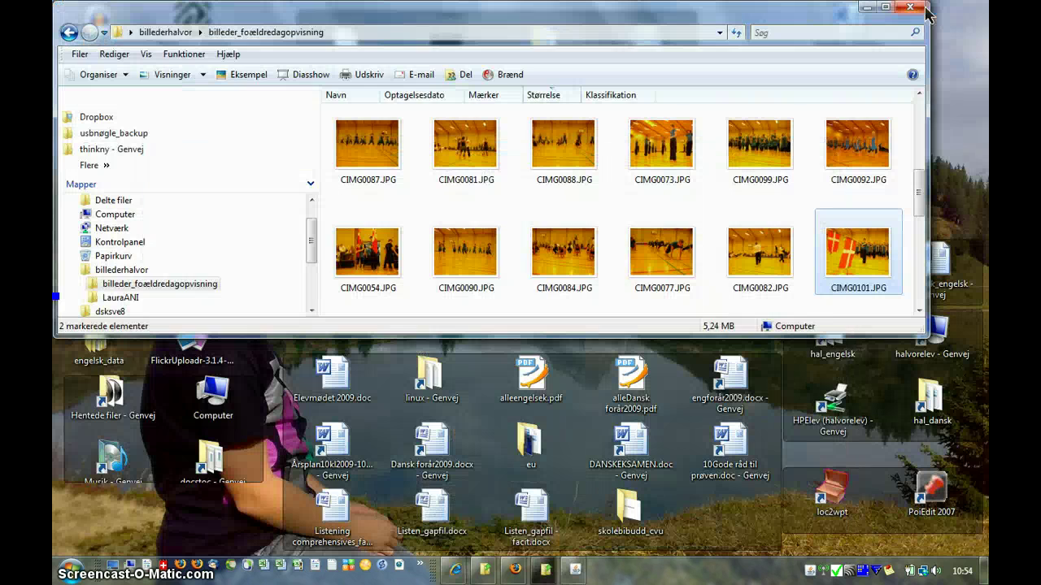
click(866, 8)
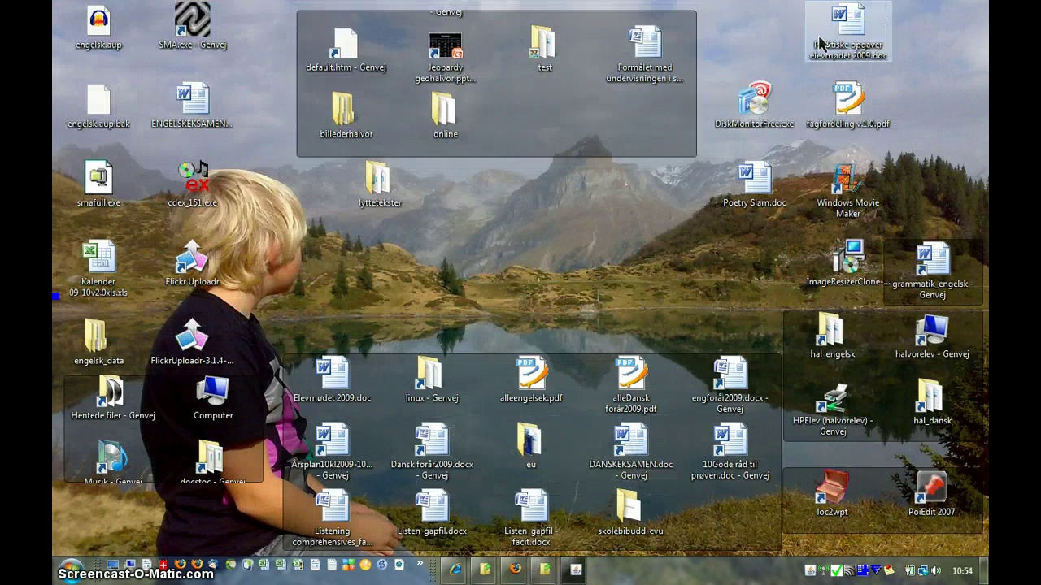
click(191, 278)
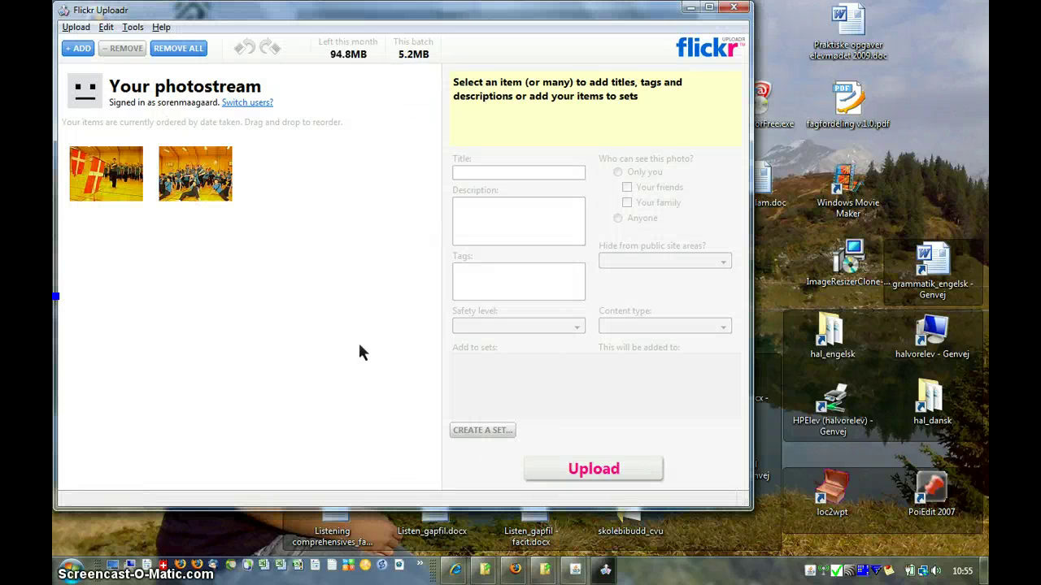
Step: Start adding photos and browse from the desktop (Skrivebord) to billederhalvor and its billeder_foældredagopvisning subfolder
click(79, 47)
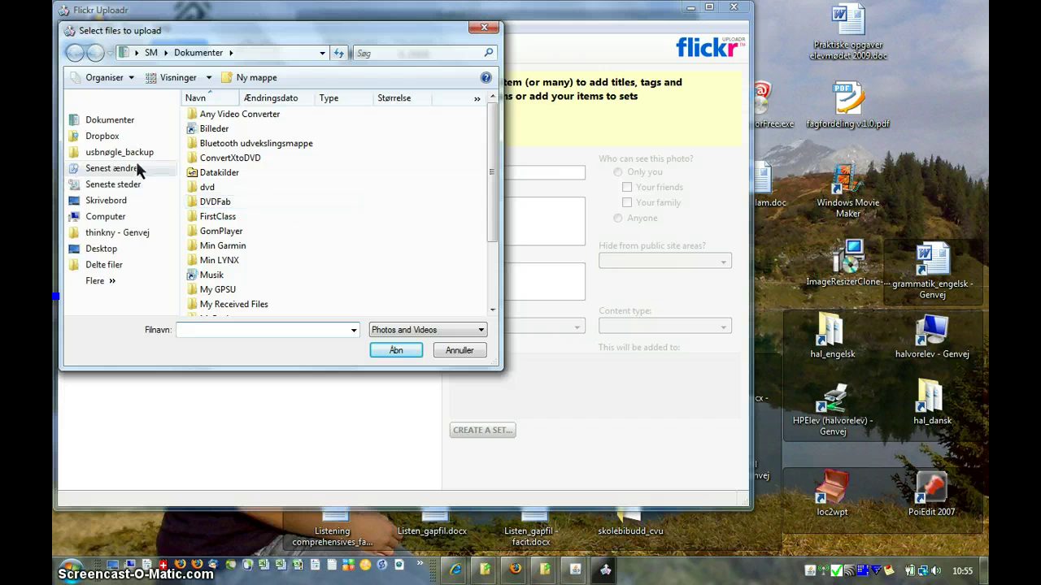
click(107, 200)
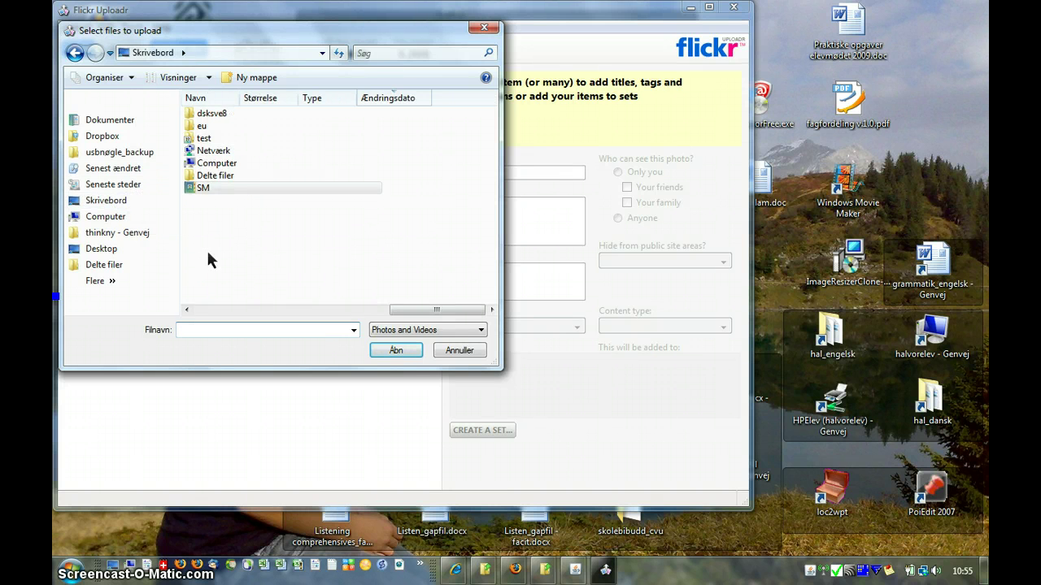
text(hal)
click(200, 279)
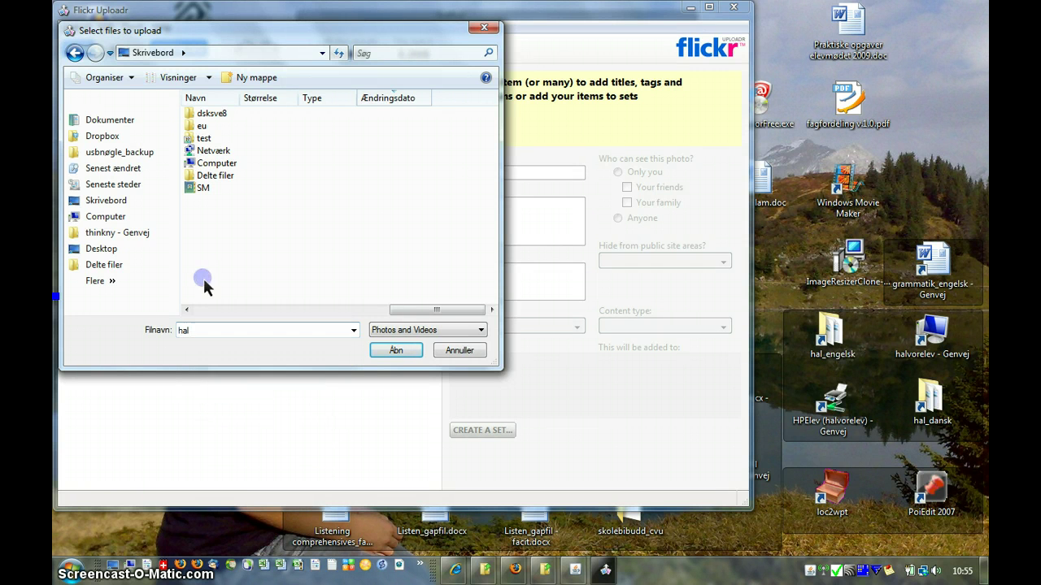
click(198, 313)
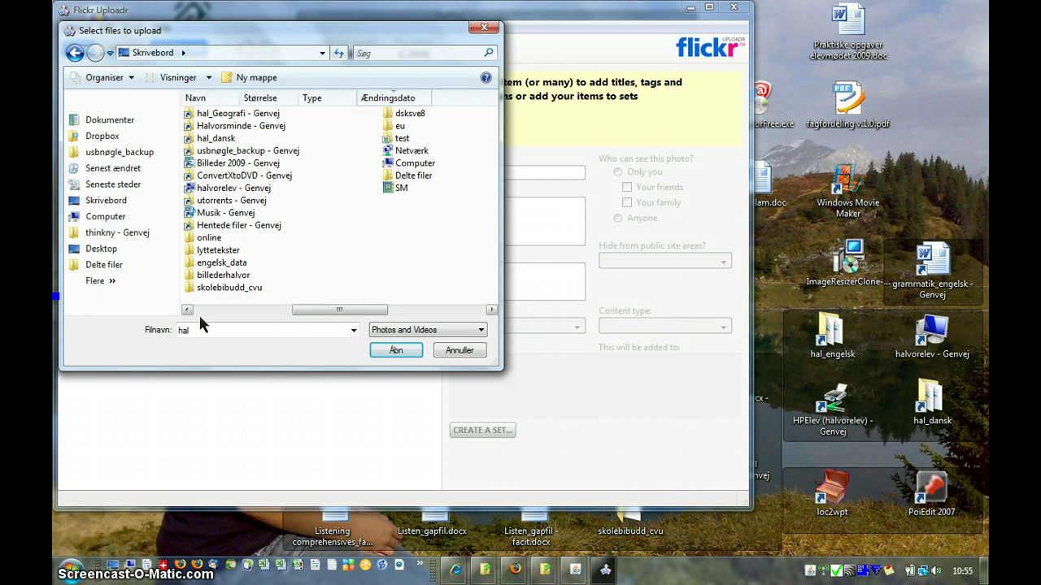
double_click(201, 276)
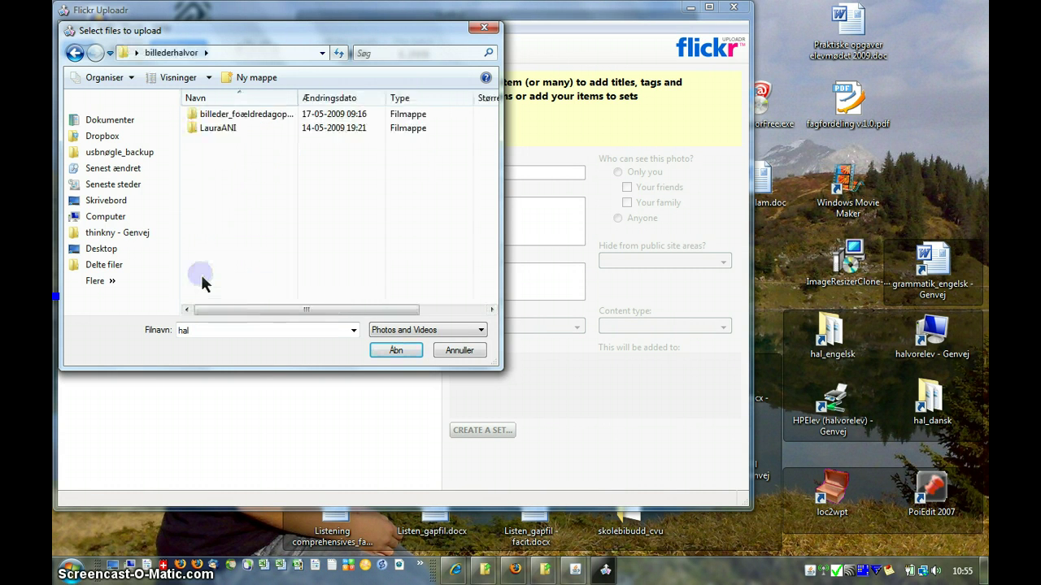
double_click(204, 118)
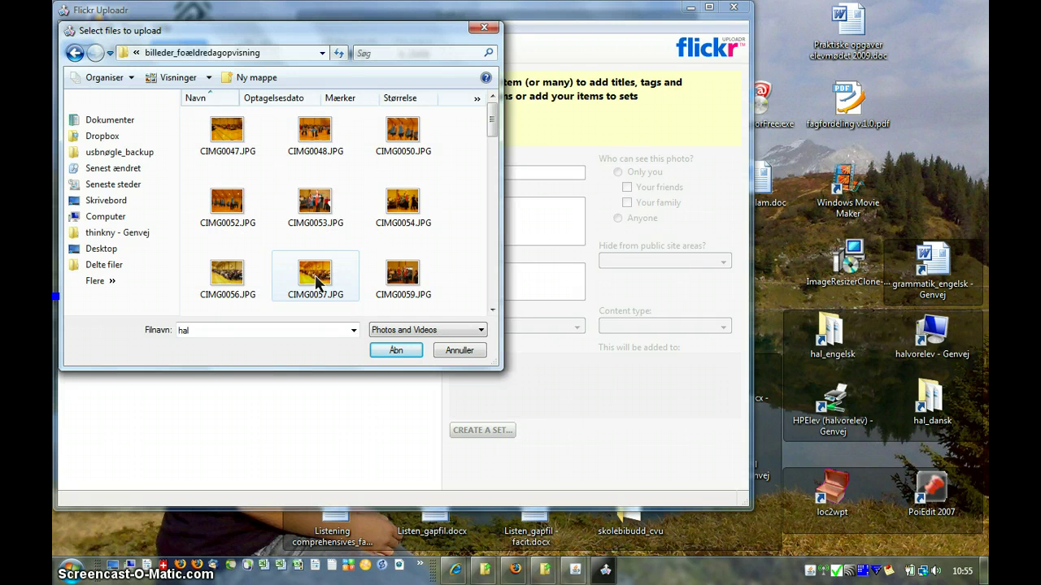
Step: Add the photos CIMG0060.JPG and CIMG0073.JPG to the upload batch
click(492, 312)
click(492, 312)
click(492, 312)
click(492, 312)
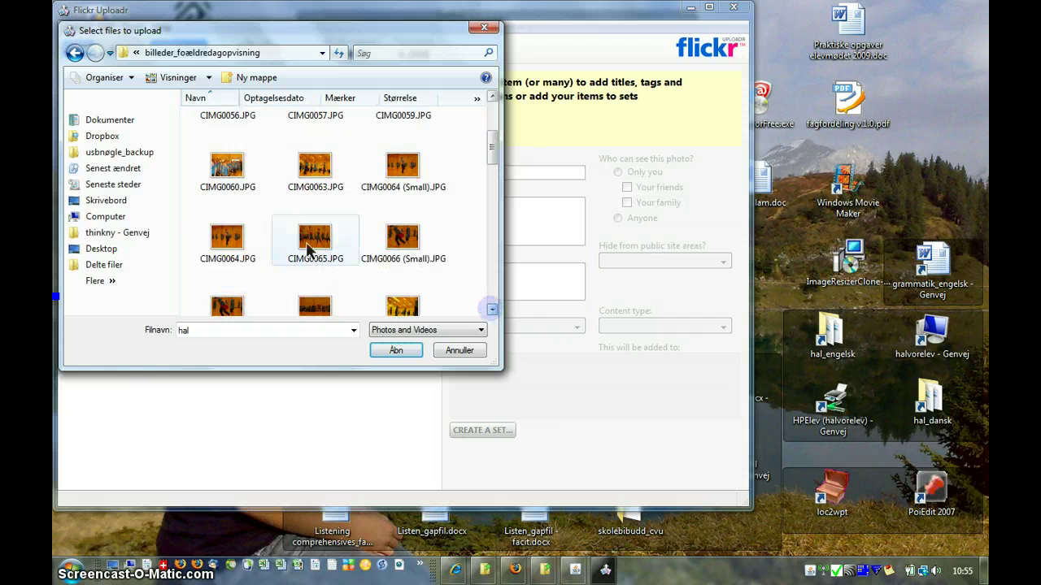
click(226, 175)
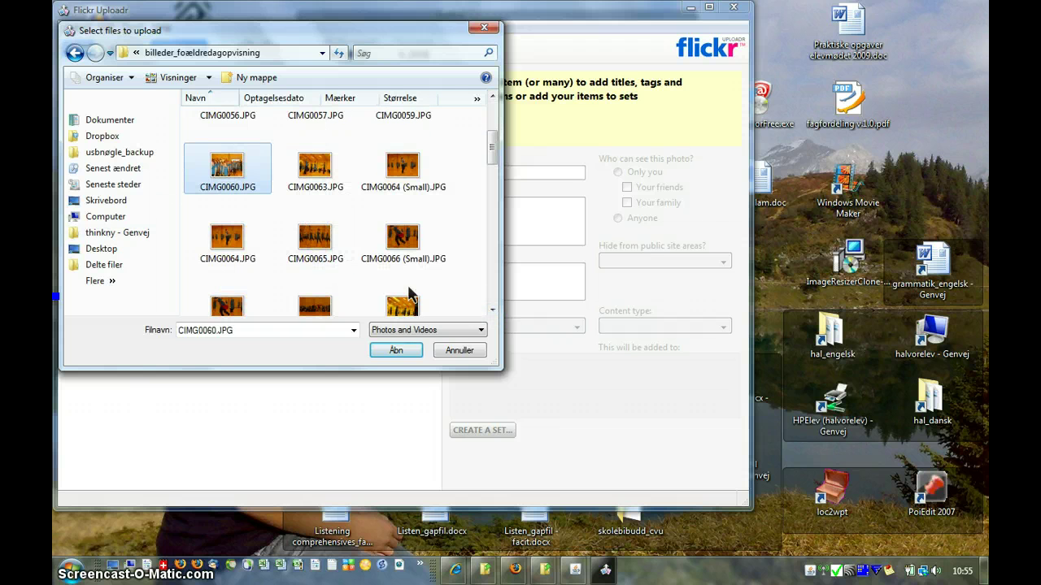
click(492, 310)
click(491, 309)
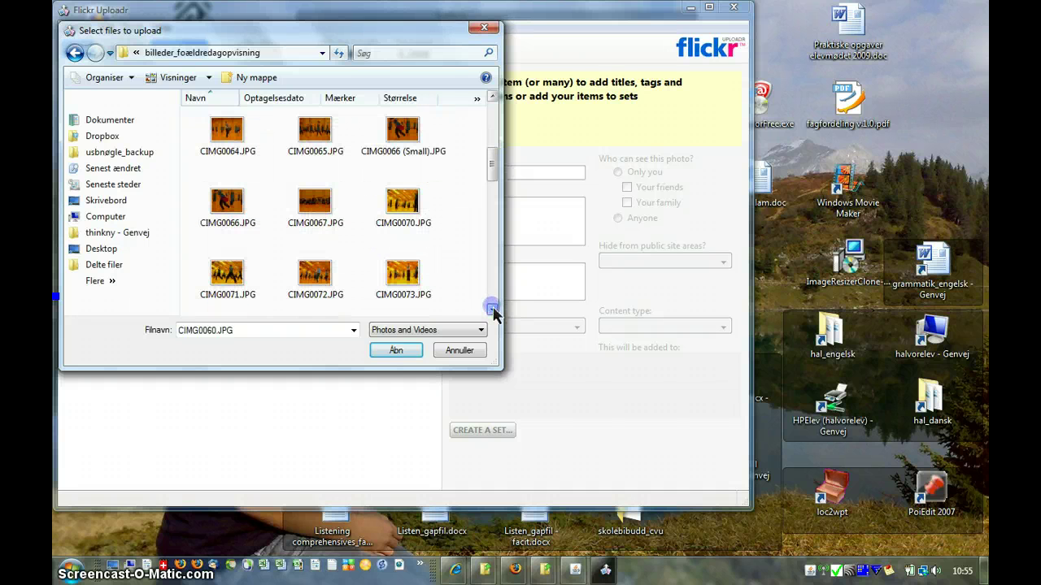
ctrl+click(404, 284)
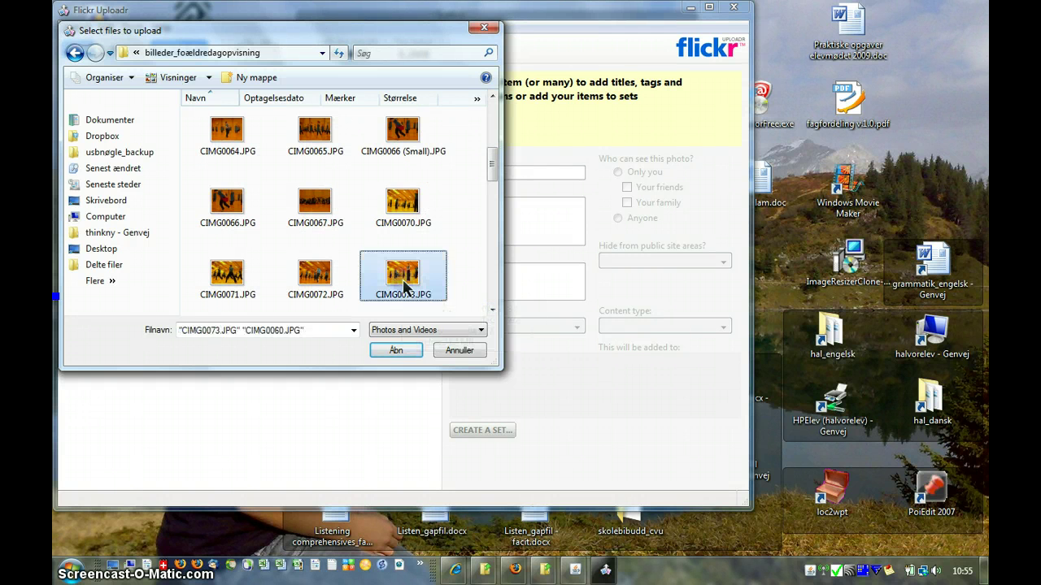
click(396, 350)
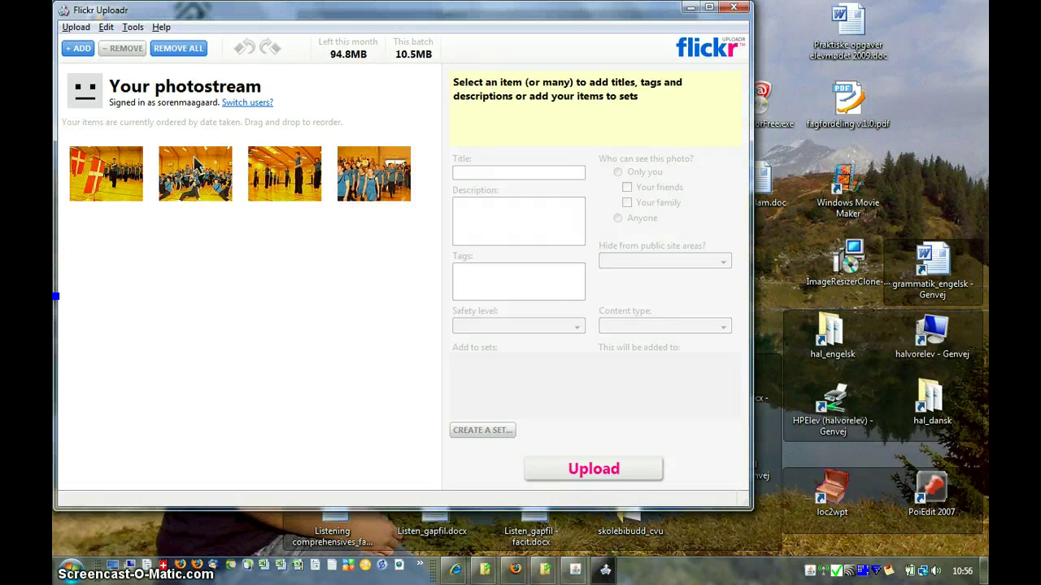
Step: Remove the CIMG0078 photo and the photo with the red and white flags from the batch
click(195, 177)
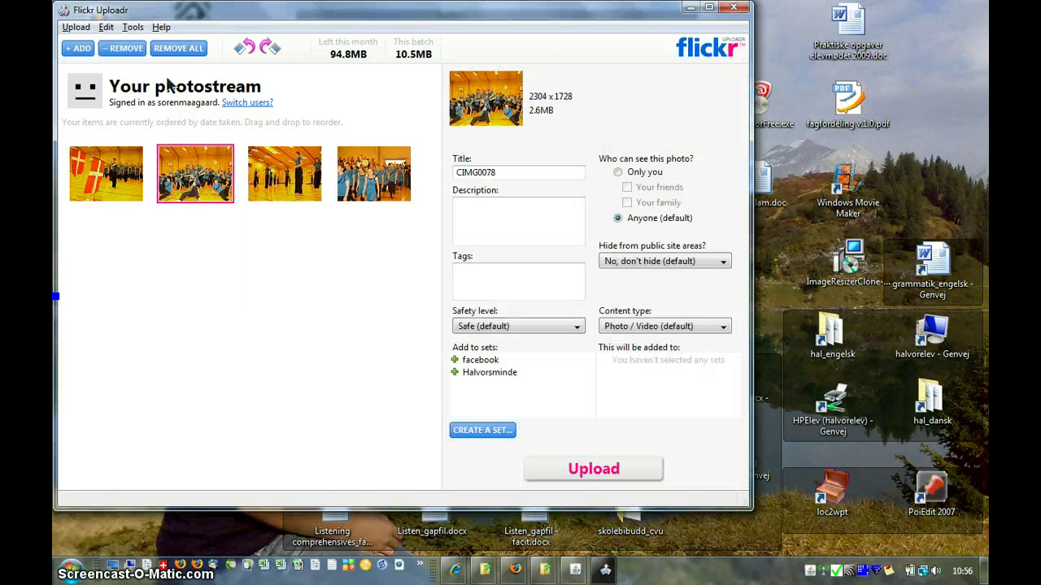
click(126, 50)
click(107, 159)
click(122, 48)
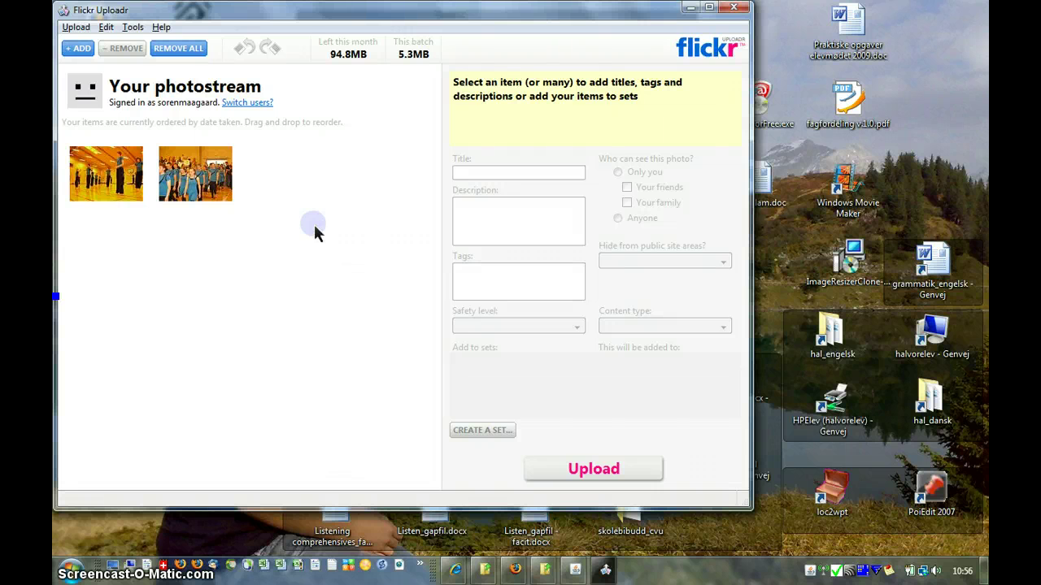
Step: For both remaining photos, set visibility to Anyone, public hiding to "No, don't hide" and content type to Photo / Video
drag(286, 214, 67, 159)
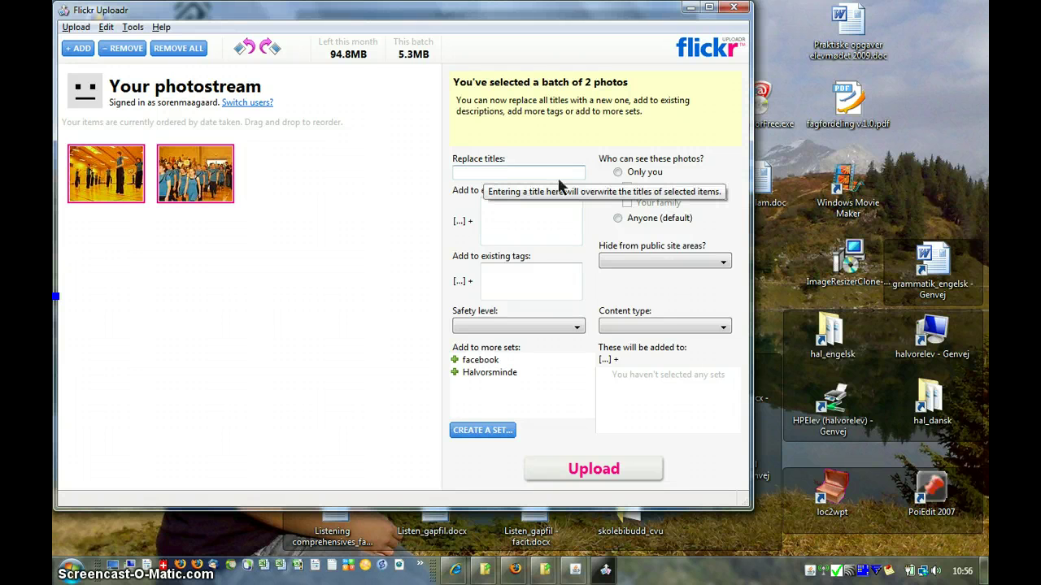
click(622, 224)
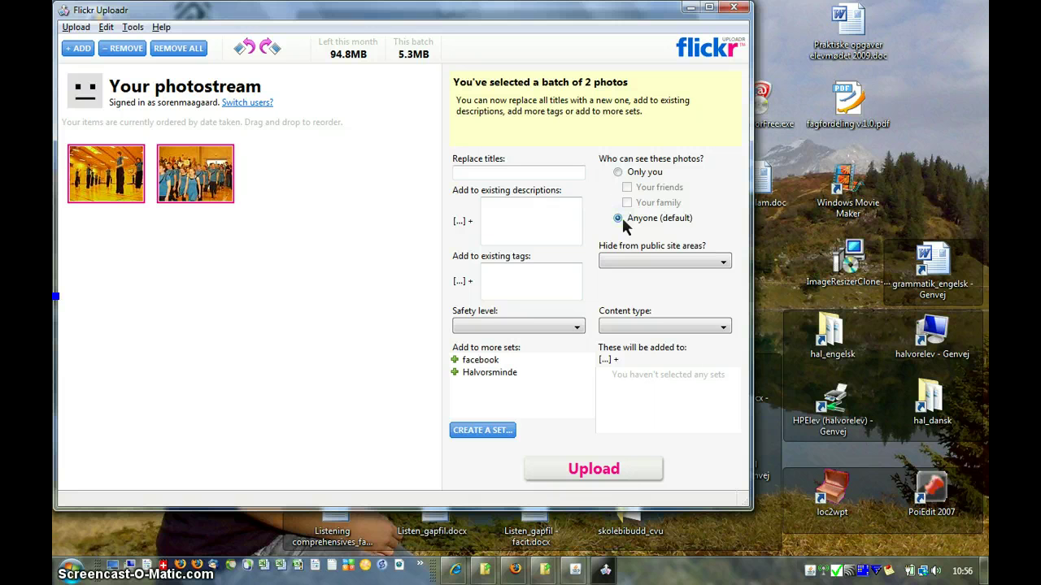
click(621, 261)
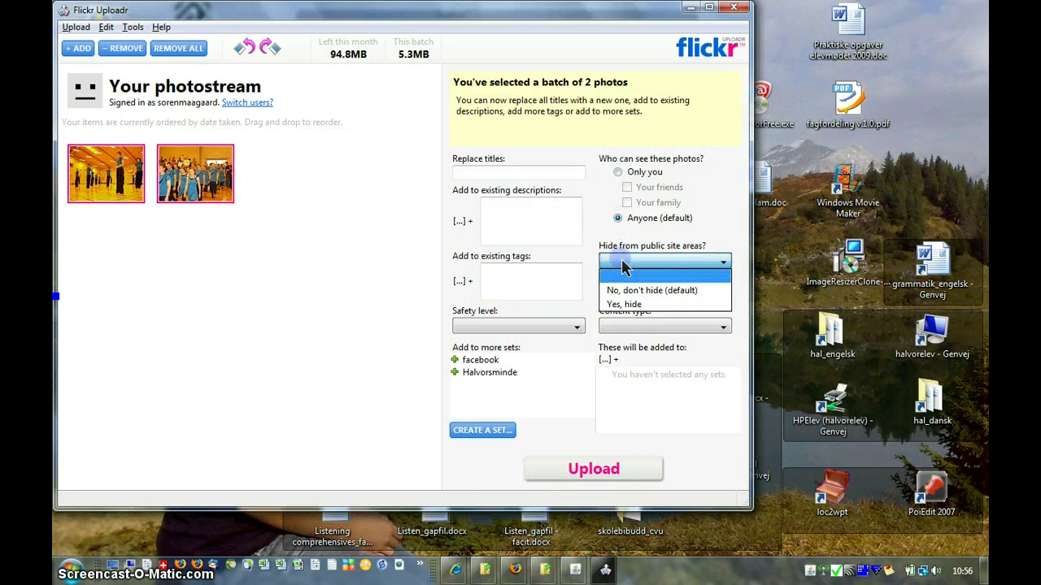
click(620, 288)
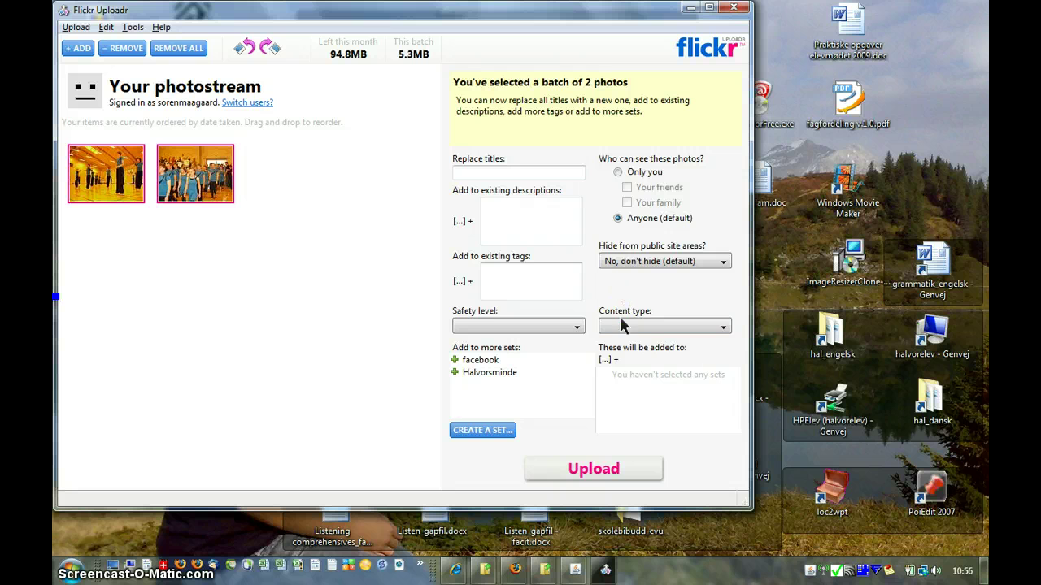
click(621, 329)
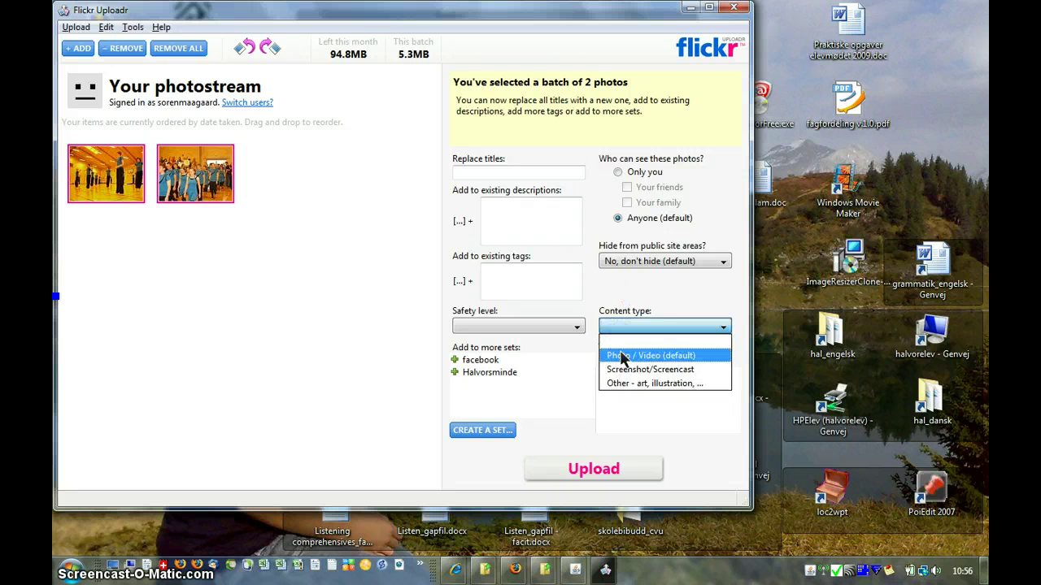
click(622, 359)
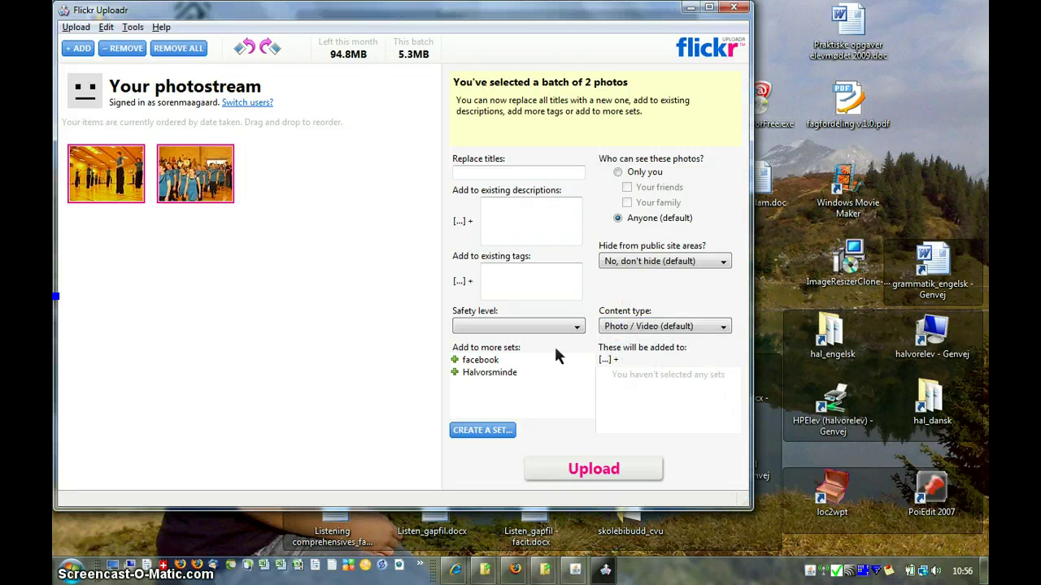
Step: Add both photos to the facebook and Halvorsminde sets and upload the batch
click(480, 363)
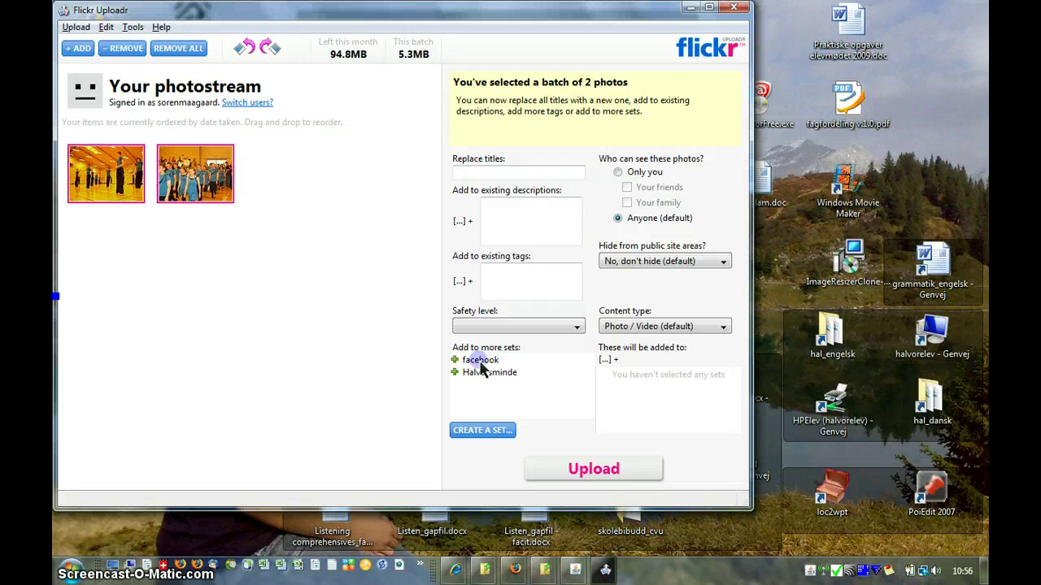
click(480, 378)
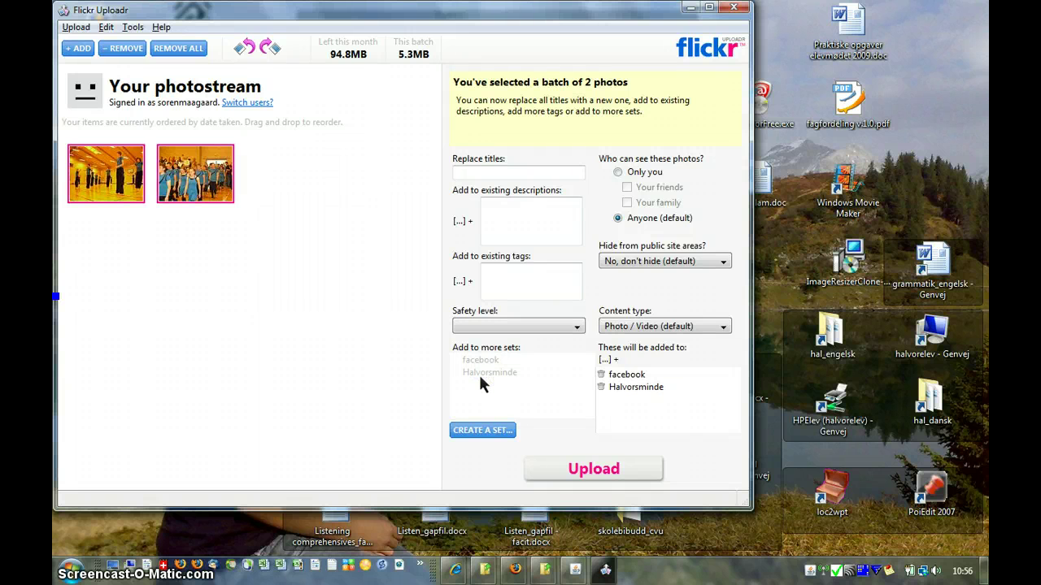
click(595, 471)
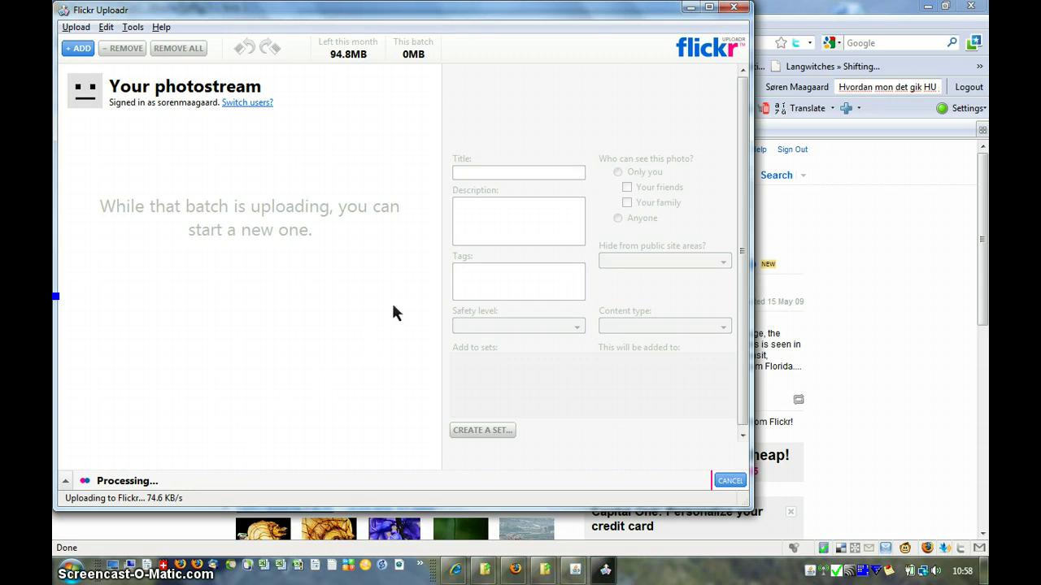
Step: Minimize the uploader and check the newly uploaded photos in the photostream on the Flickr website
click(689, 9)
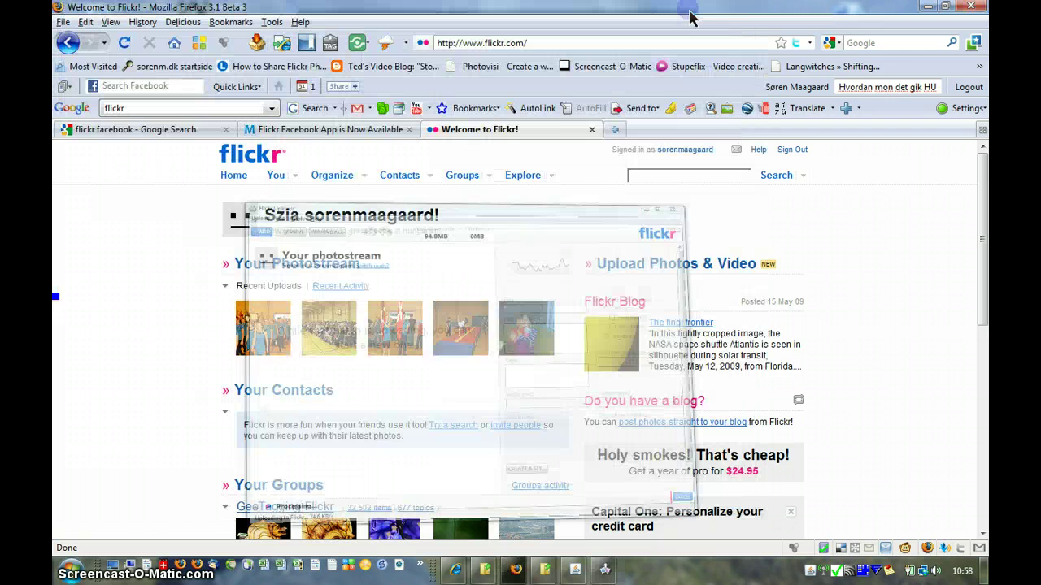
triple_click(313, 268)
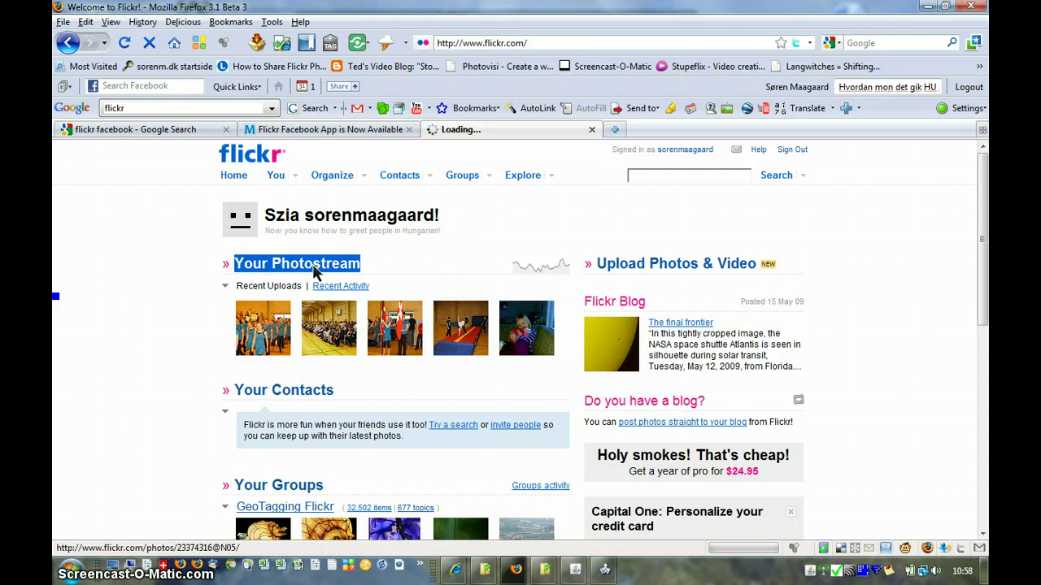
click(287, 302)
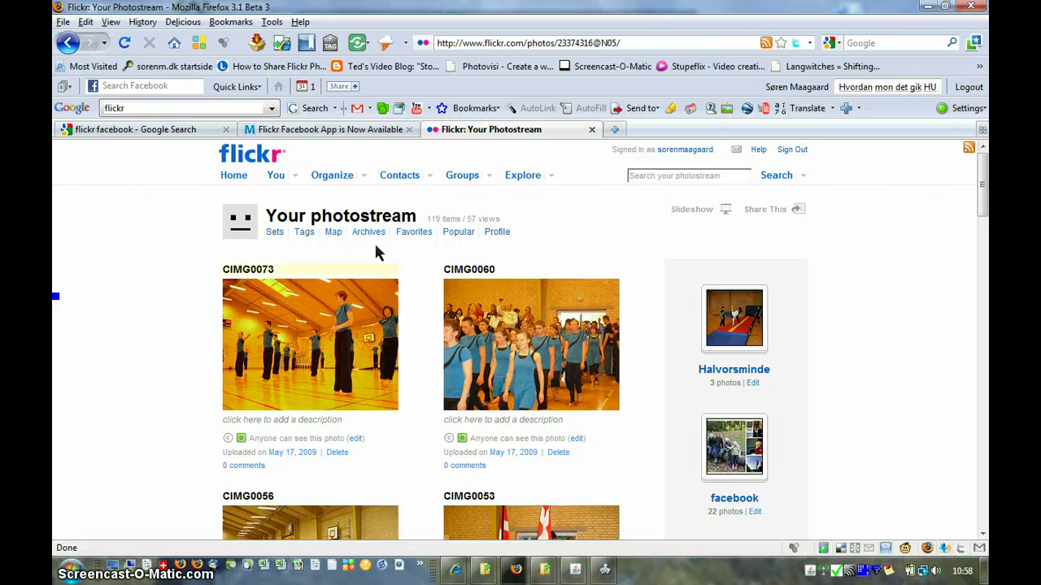
scroll(374, 250, down, 4)
scroll(375, 252, up, 2)
scroll(376, 252, up, 2)
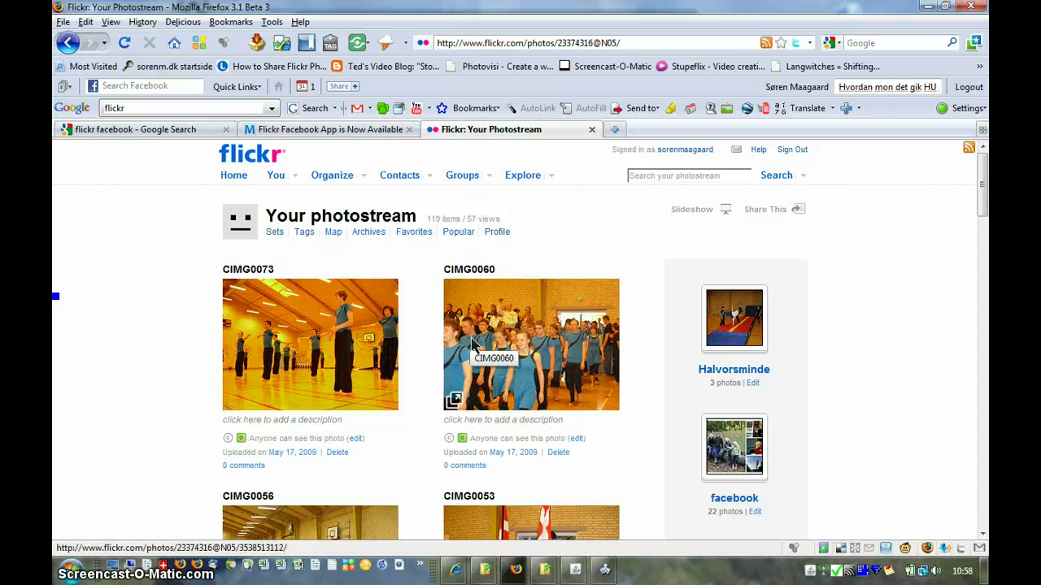
Step: Open the billederhalvor folder from the desktop and close the Flickr Uploadr window
click(118, 574)
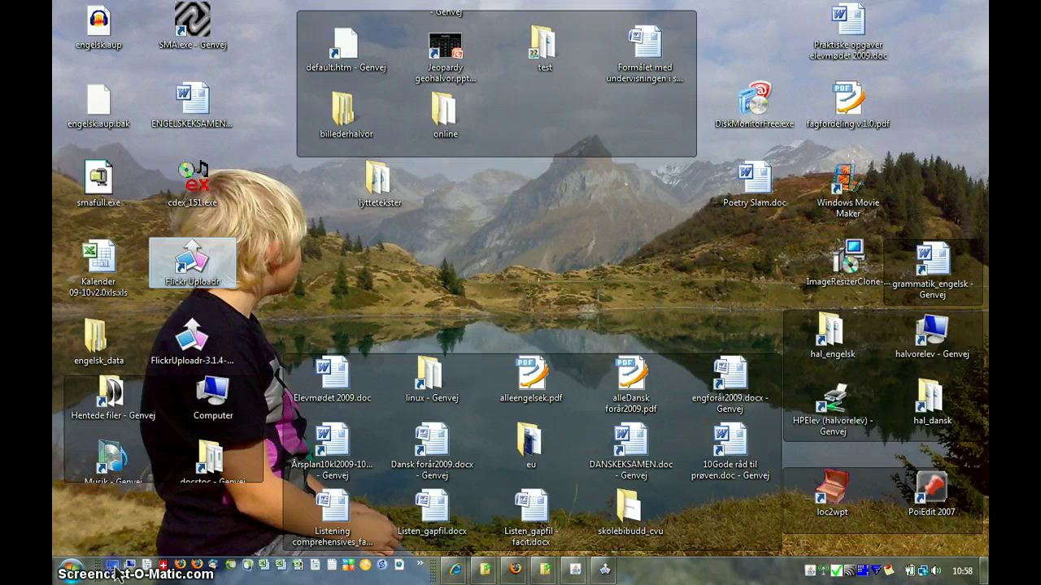
double_click(342, 114)
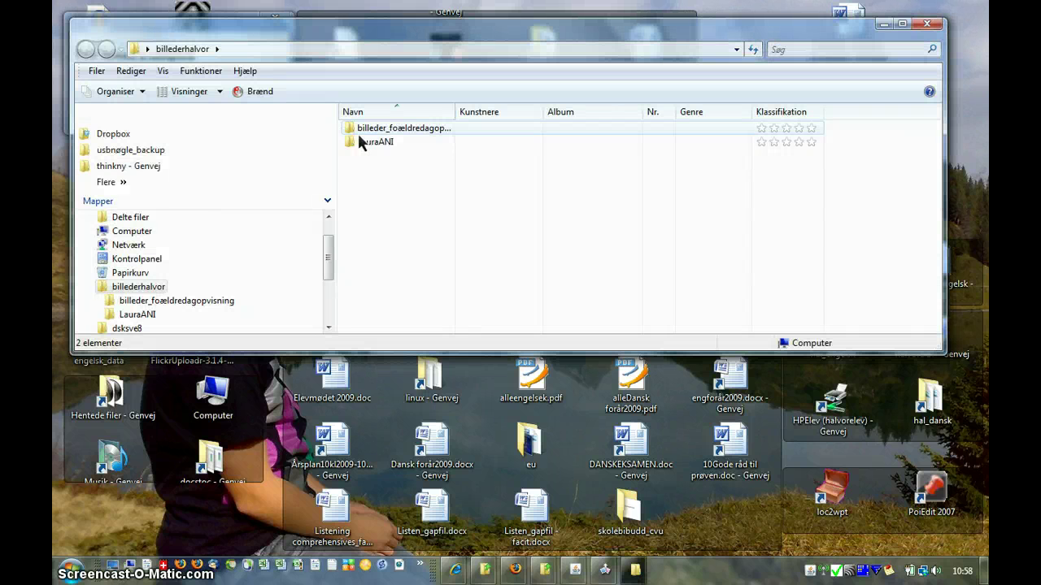
click(605, 569)
click(247, 112)
click(734, 8)
Step: Open the billeder_foældredagopvisning folder and display its photos as medium icons (Mellemstore ikoner)
double_click(400, 131)
click(218, 92)
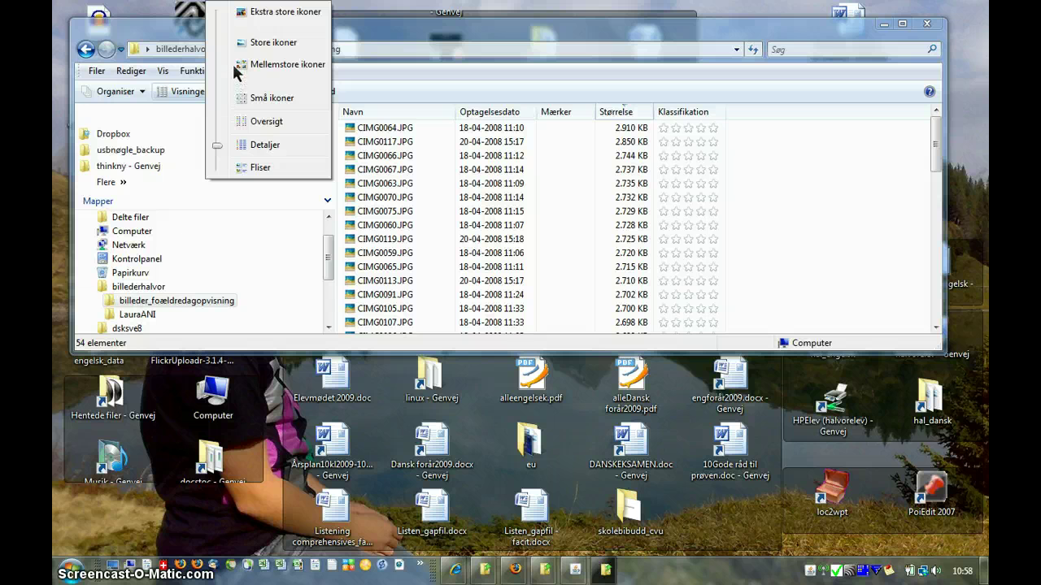
click(238, 62)
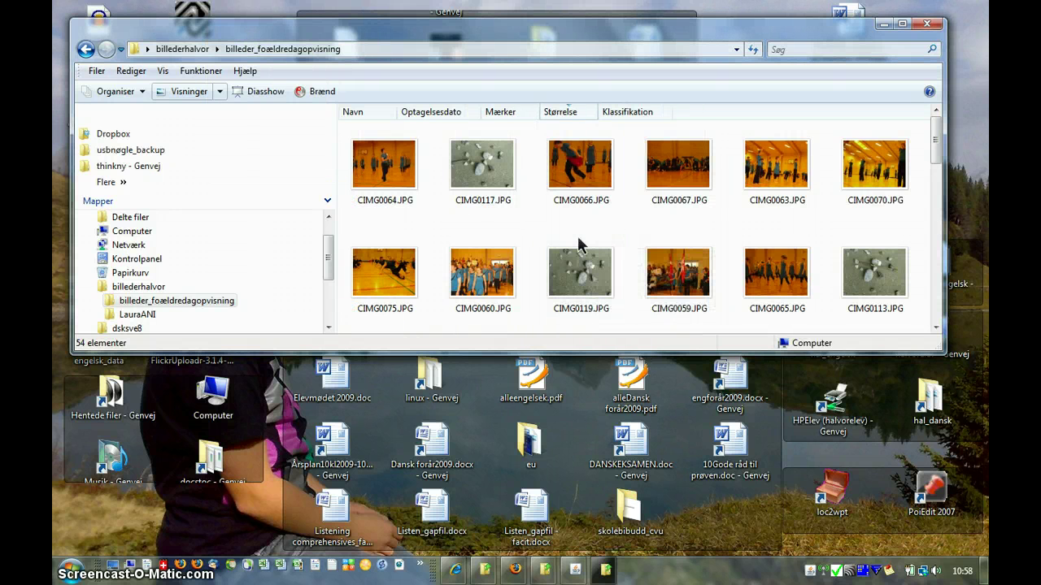
Step: Send the photo CIMG0092.JPG from the folder directly to Flickr Uploadr with the Send to Flickr command
click(936, 326)
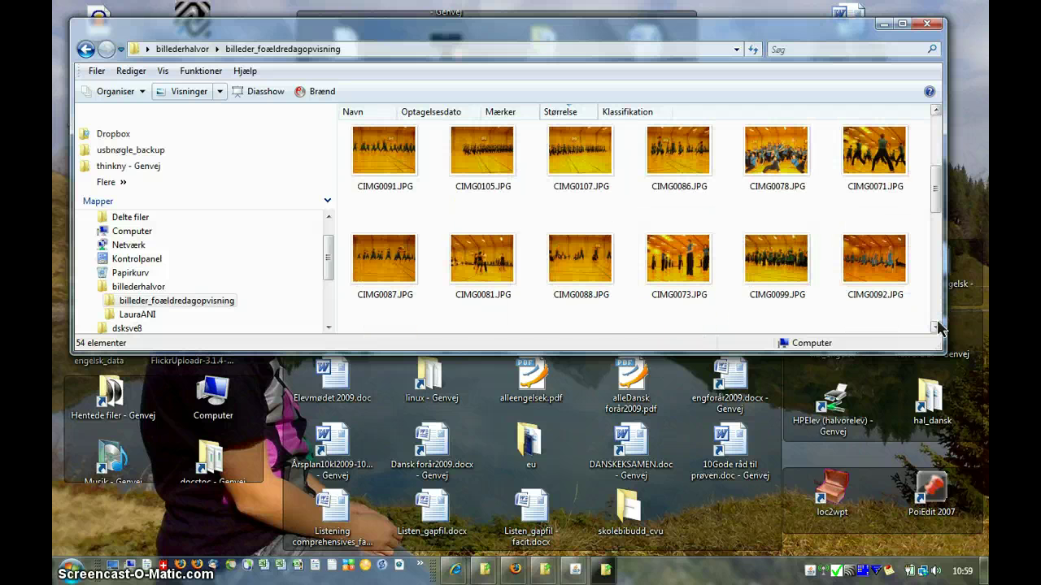
click(889, 264)
right_click(889, 264)
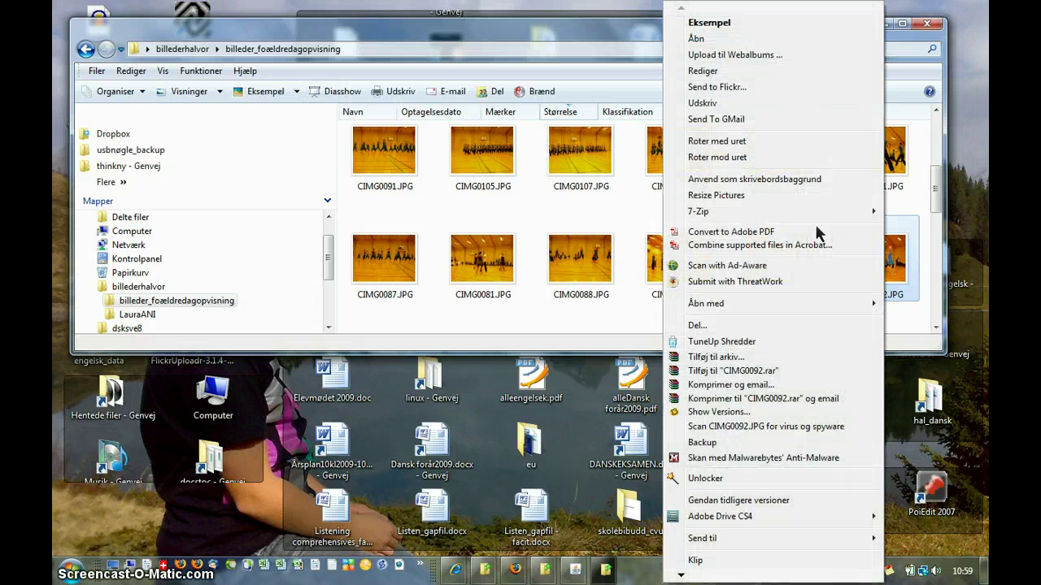
click(760, 87)
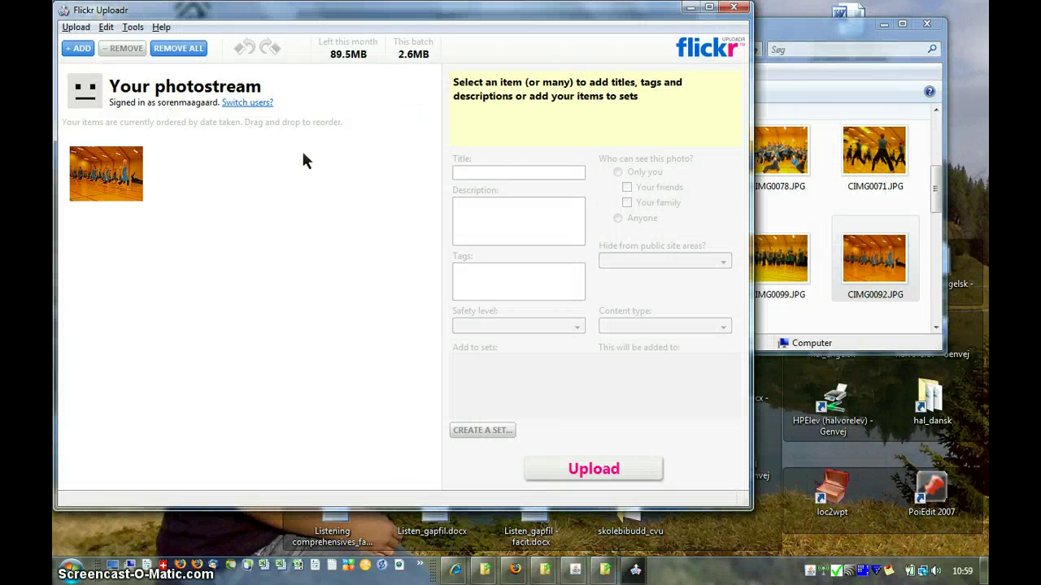
Step: Upload CIMG0092 with its default settings and without adding it to a set, and minimize the uploader
click(114, 179)
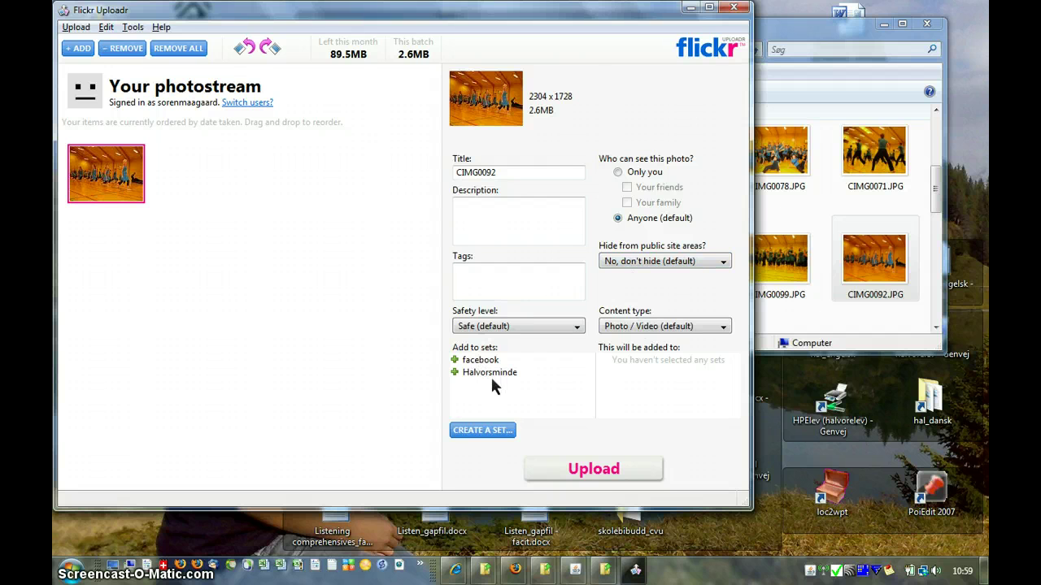
click(586, 475)
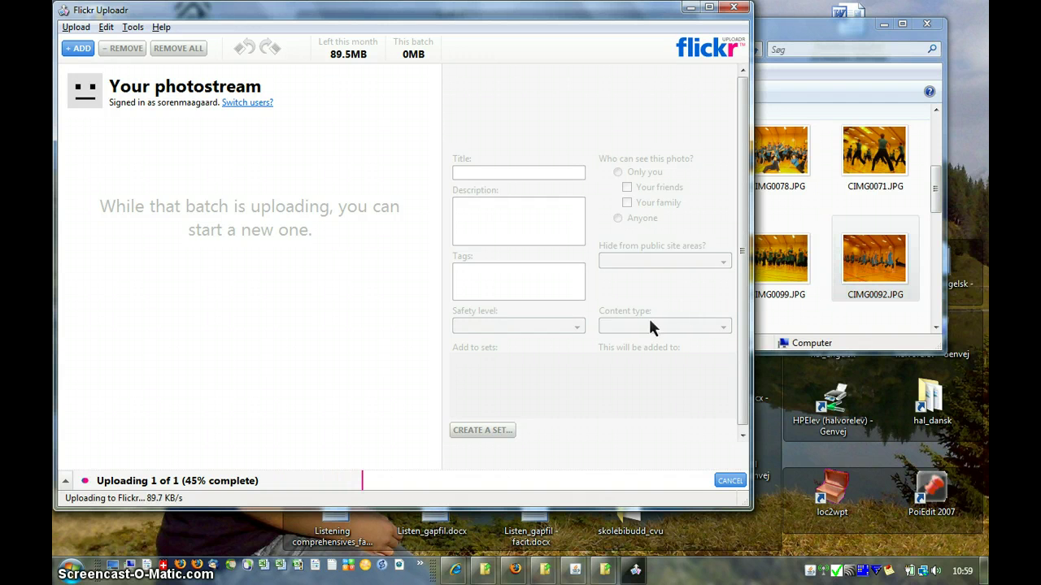
click(689, 9)
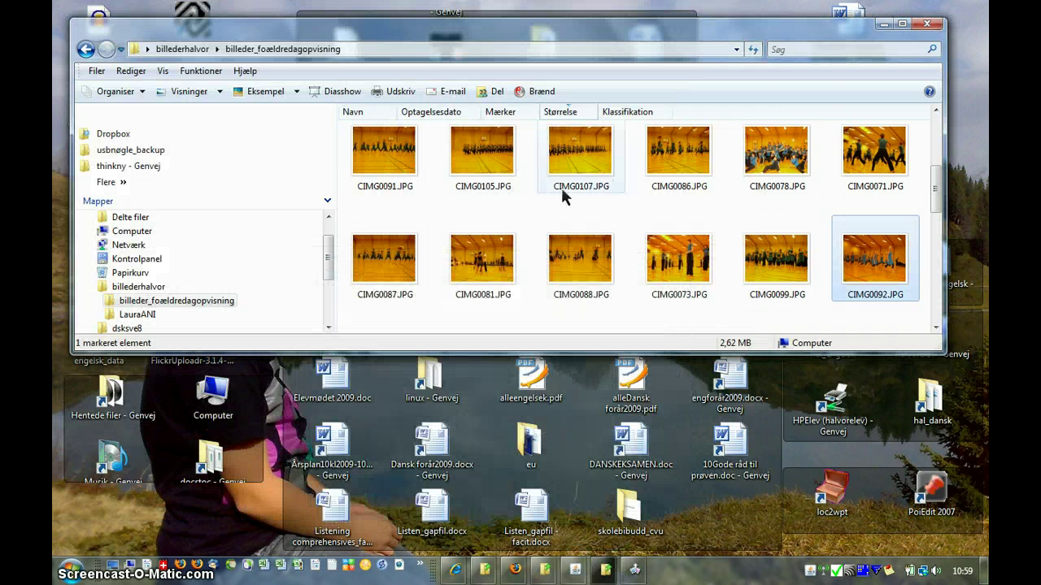
Step: Switch to Firefox and check the recent uploads on the Flickr home page and in the photostream for the new photo
click(514, 571)
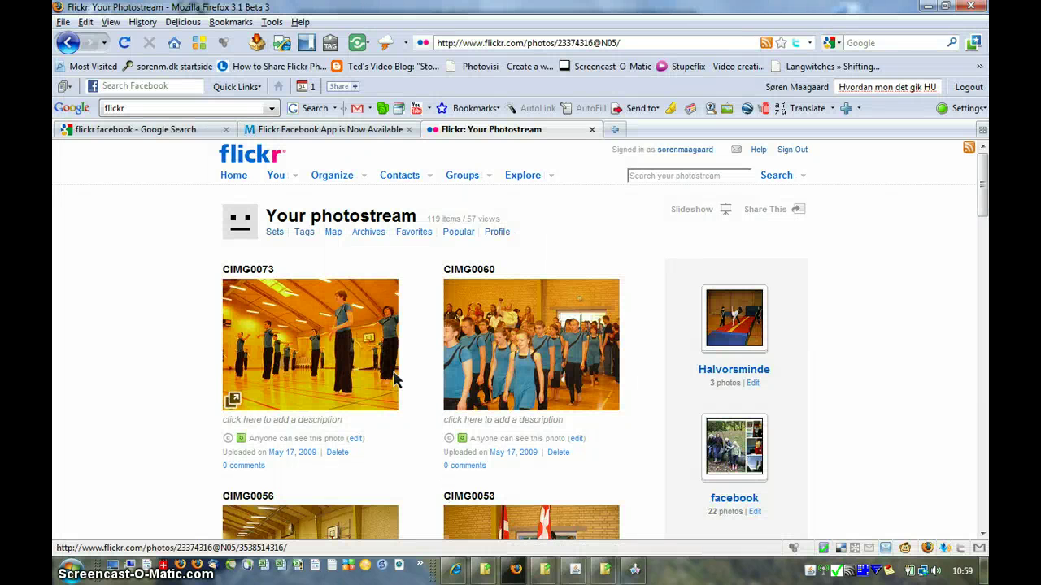
click(254, 153)
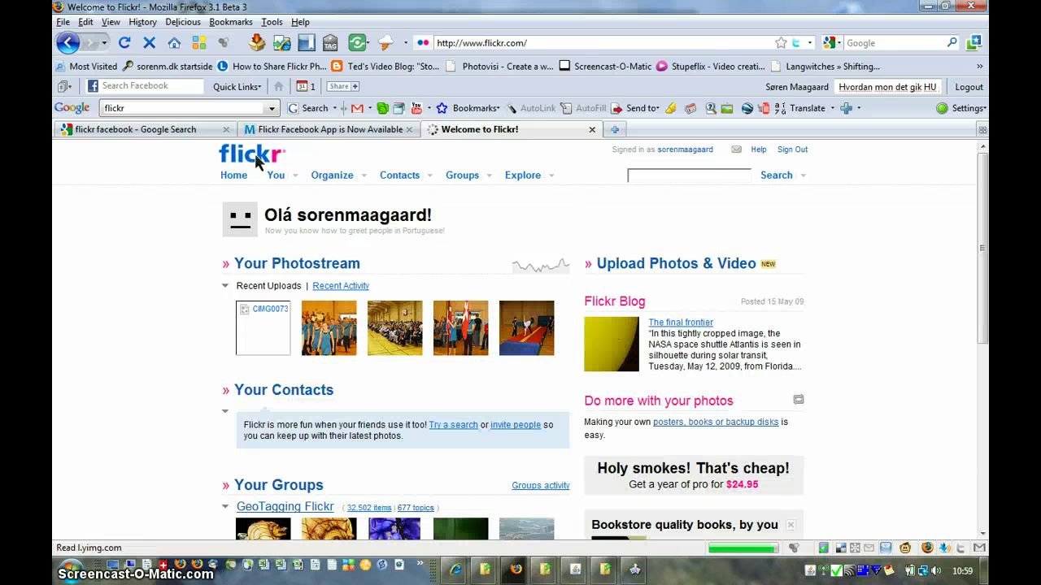
drag(258, 334, 267, 277)
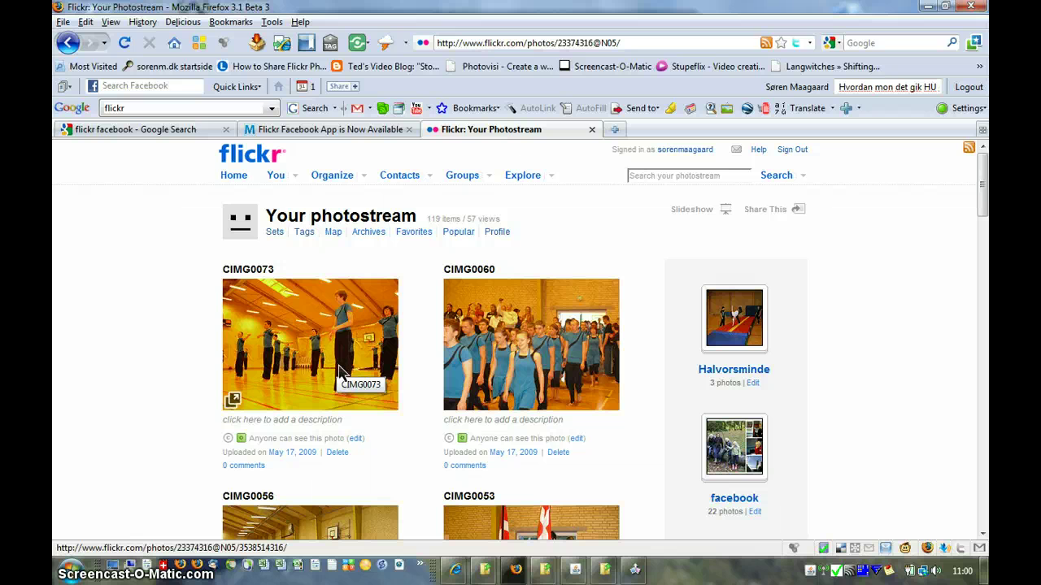
Step: Return to Flickr Uploadr, dismiss the upload-complete dialog with Stay here, and close the uploader
click(635, 570)
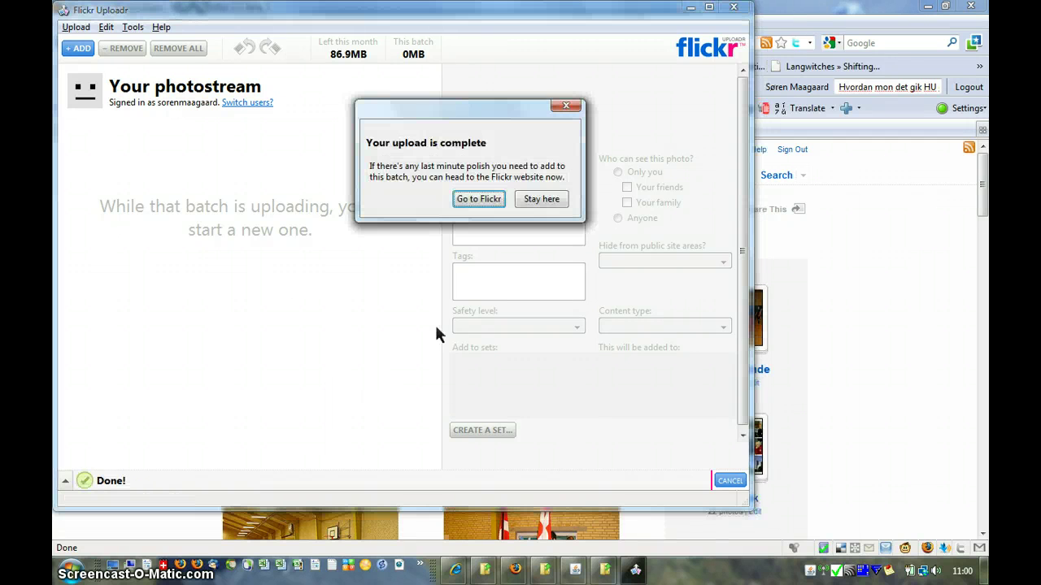
click(540, 199)
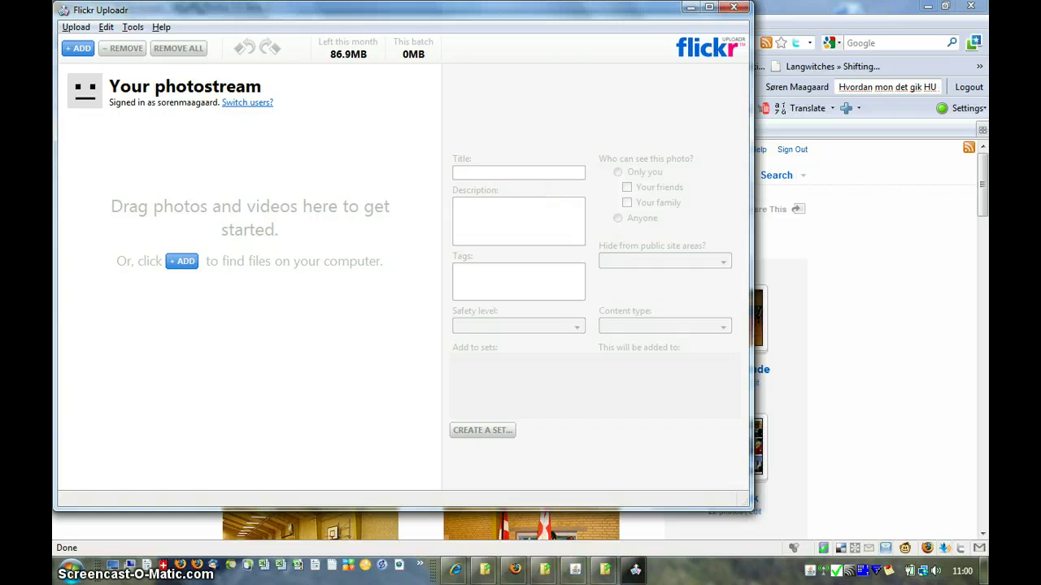
click(733, 6)
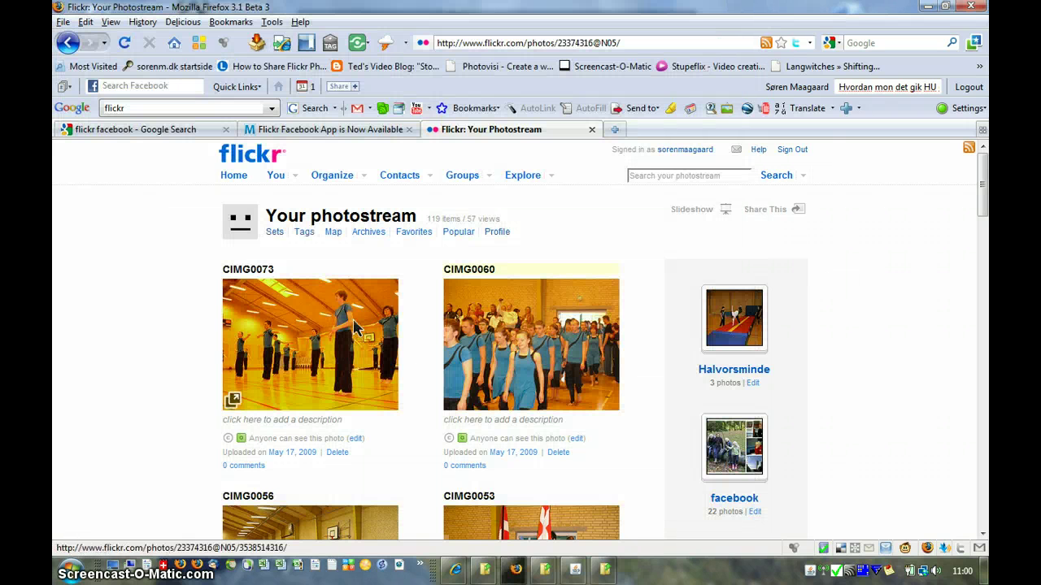
Step: Reload the Flickr home page, open CIMG0092 from the recent uploads and look over its photo page
click(236, 178)
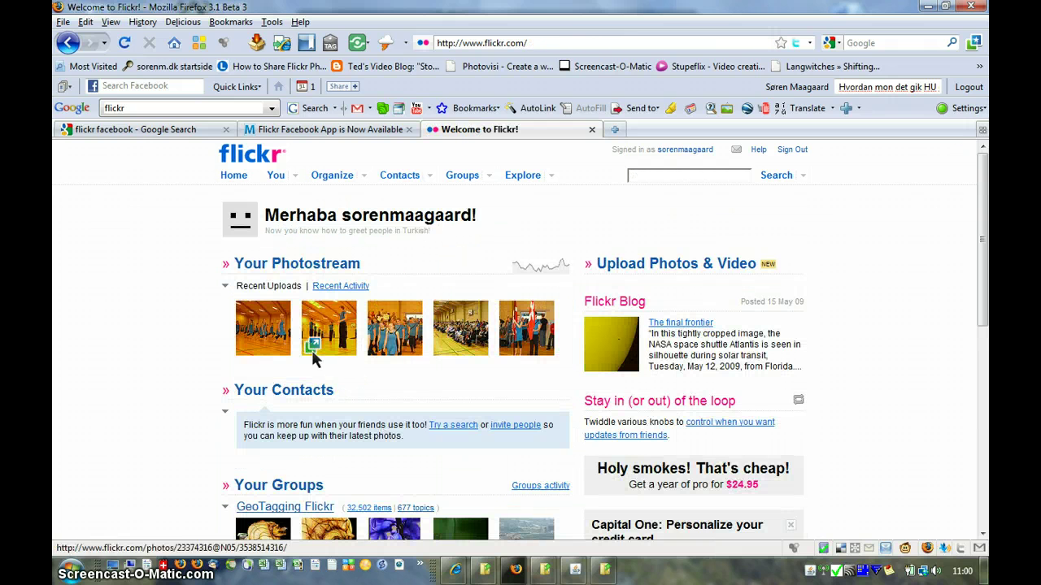
click(266, 331)
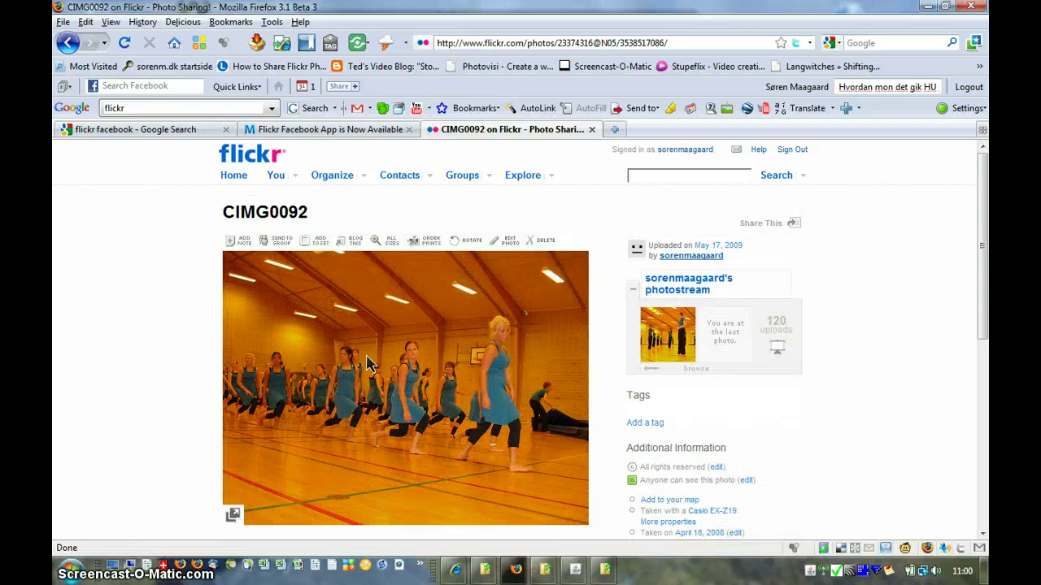
scroll(373, 419, down, 2)
scroll(373, 420, up, 2)
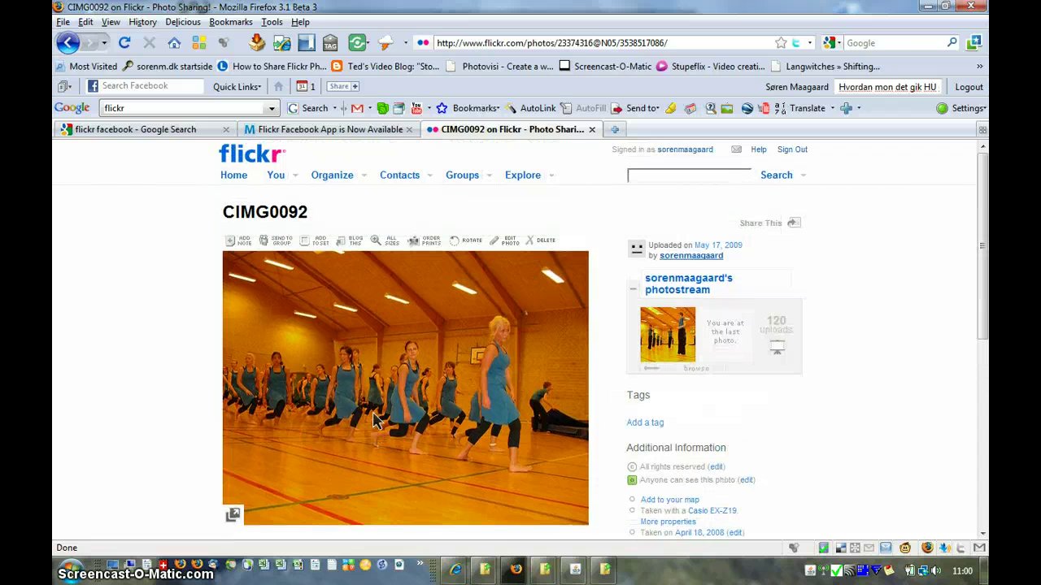